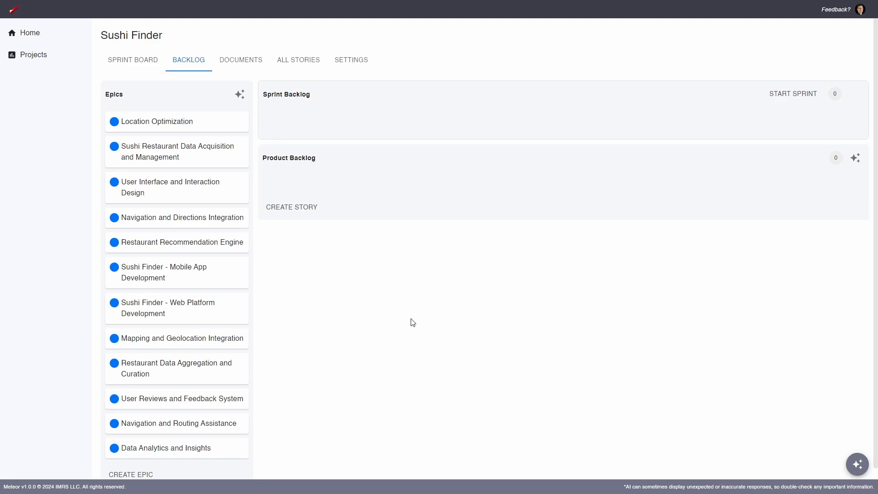
# Open a new story form and enter the title "Create a login page for mobile"
pyautogui.click(307, 213)
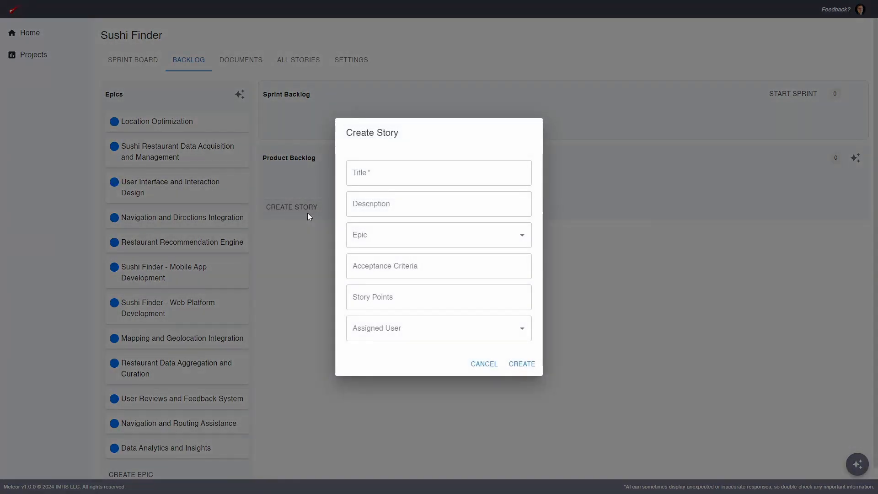
pyautogui.click(303, 228)
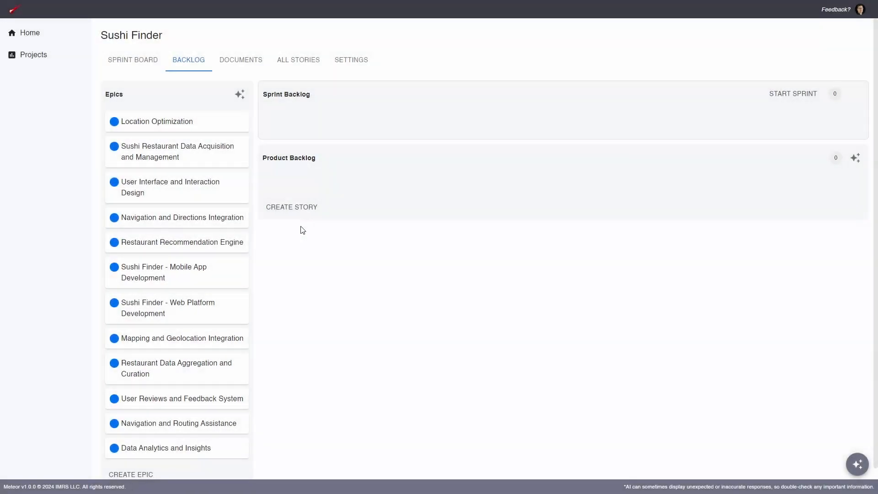
pyautogui.click(300, 211)
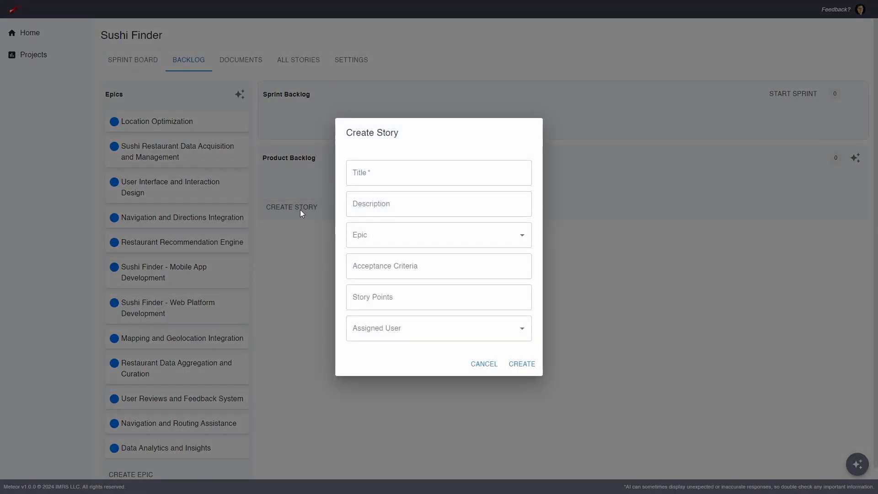
pyautogui.click(385, 167)
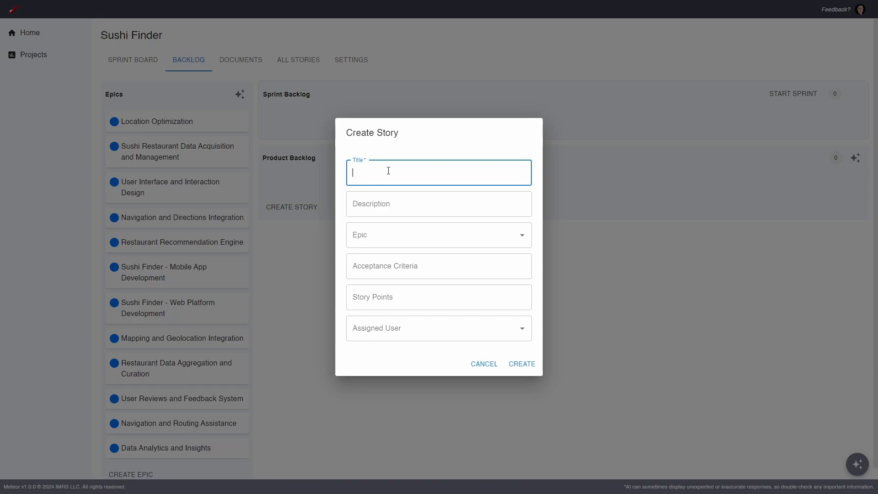
pyautogui.write('Create a login page for mobile')
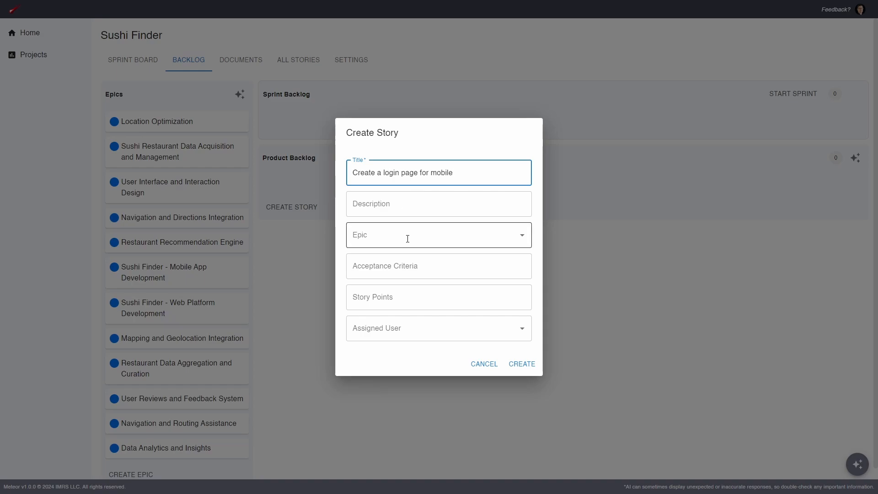
# Link the story to the Sushi Finder - Mobile App Development epic and create it
pyautogui.click(531, 235)
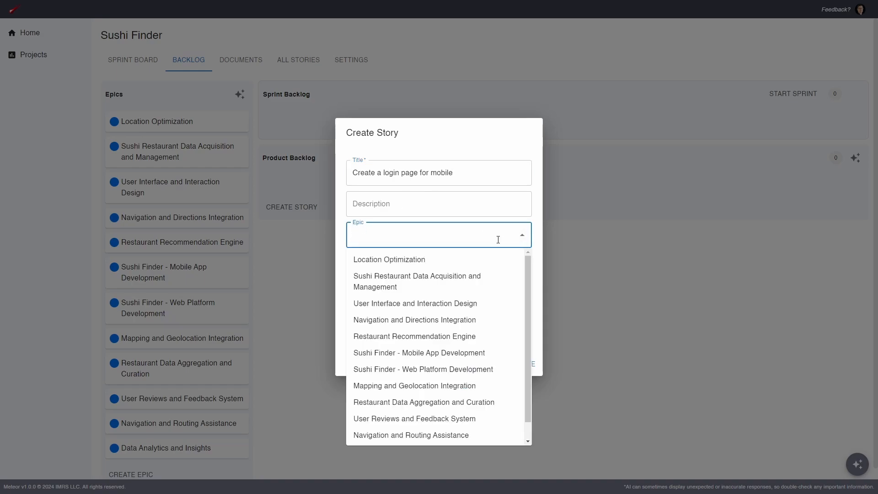
pyautogui.click(471, 356)
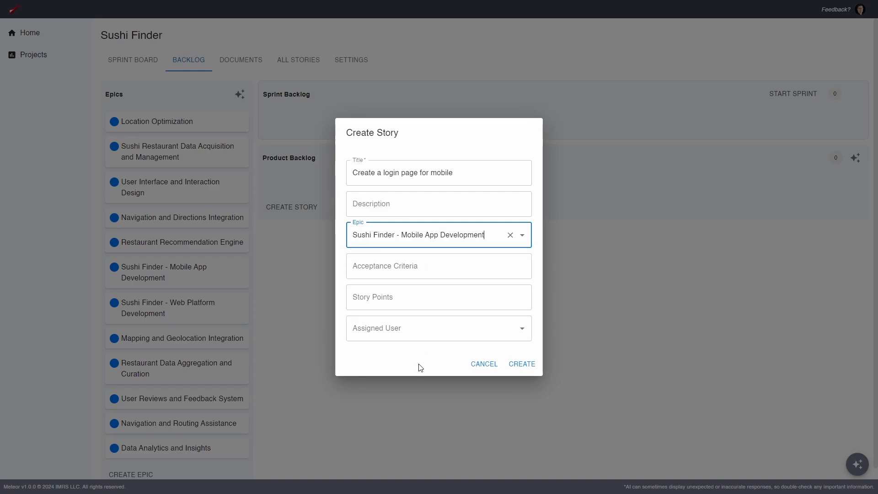
pyautogui.click(525, 364)
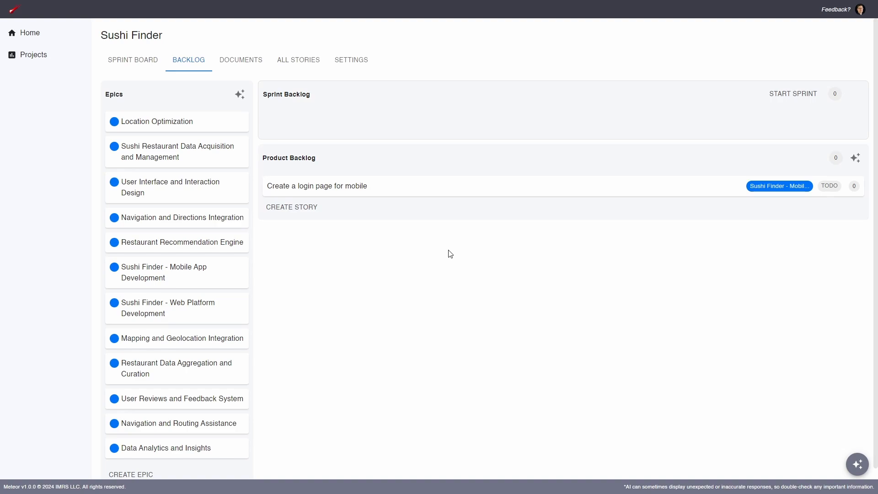
# Open the new story and enter the description "We're going to create our own login system." and acceptance criteria "People can login"
pyautogui.click(410, 189)
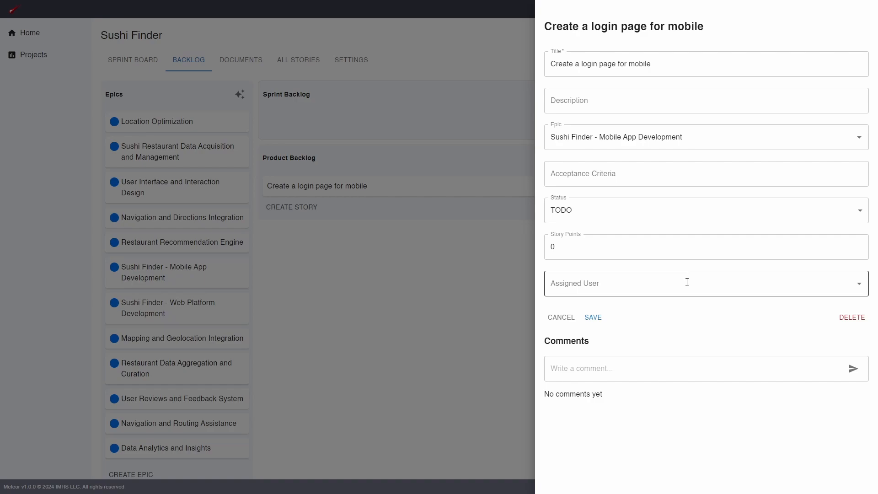
pyautogui.click(625, 99)
pyautogui.write("We're going to create our own login")
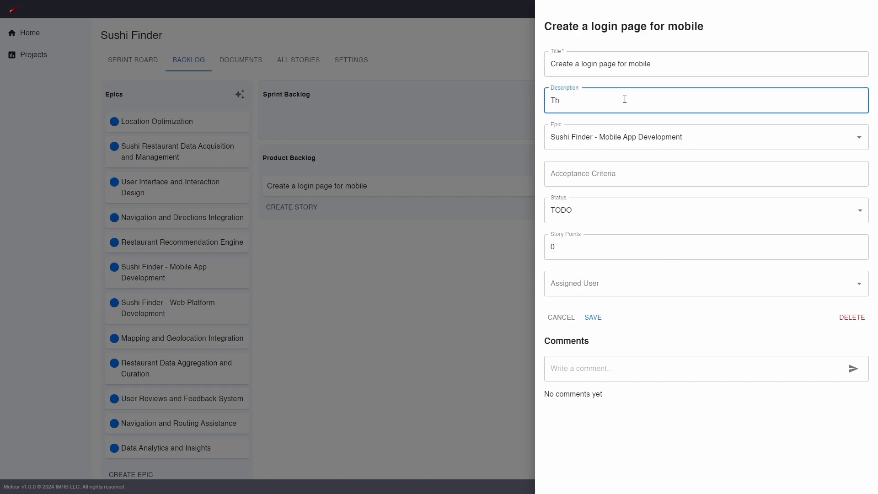
pyautogui.write(' system.')
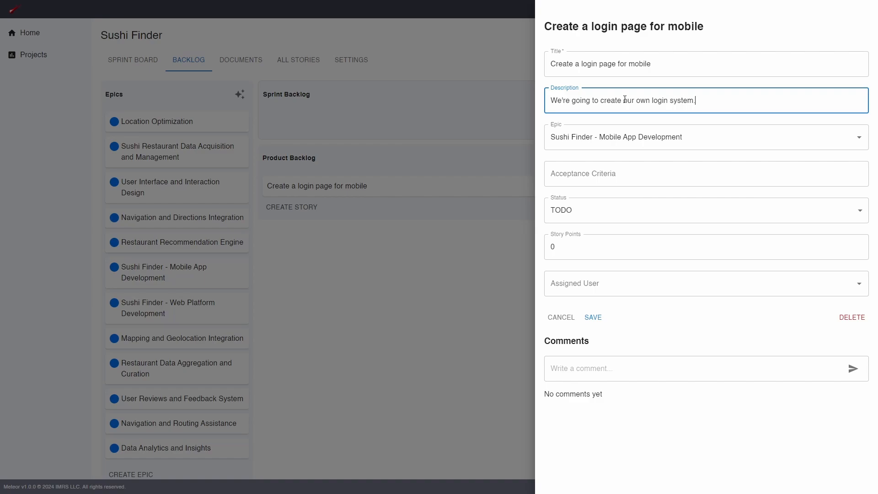
pyautogui.click(731, 164)
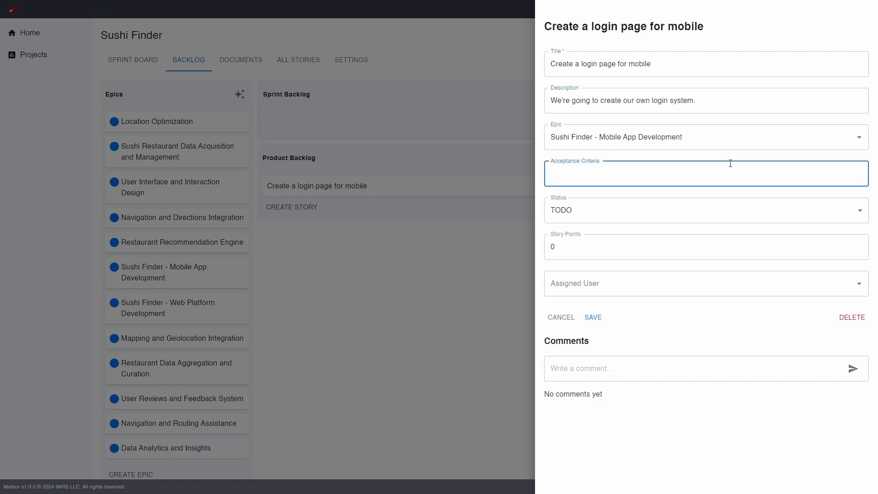
pyautogui.write('People can login')
# Set the story points to 3, assign the story to a team member, and save it
pyautogui.click(602, 248)
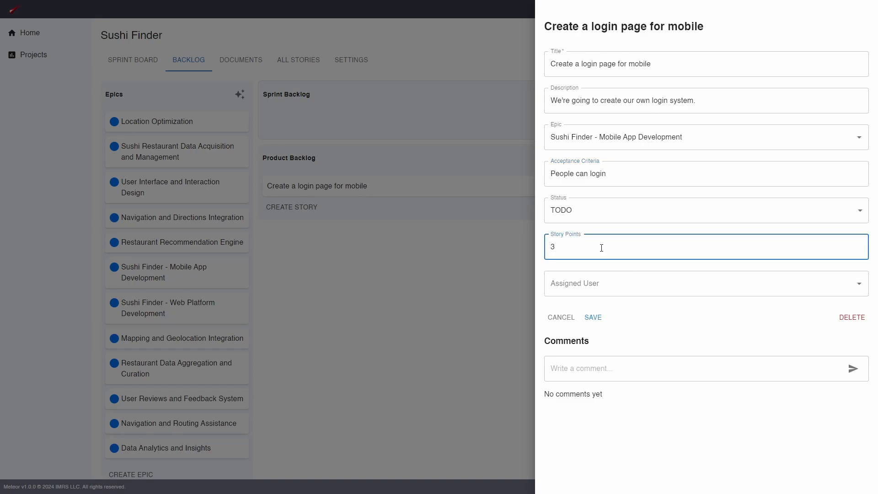
pyautogui.click(636, 280)
pyautogui.click(624, 306)
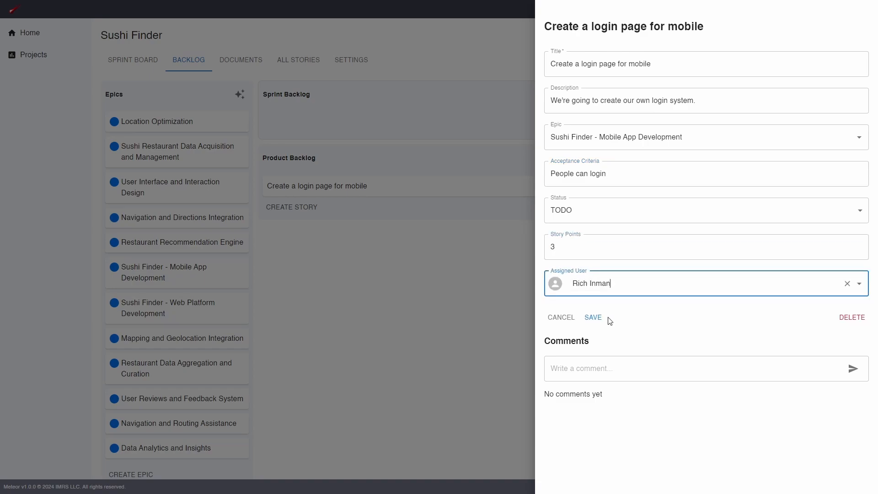
pyautogui.click(599, 317)
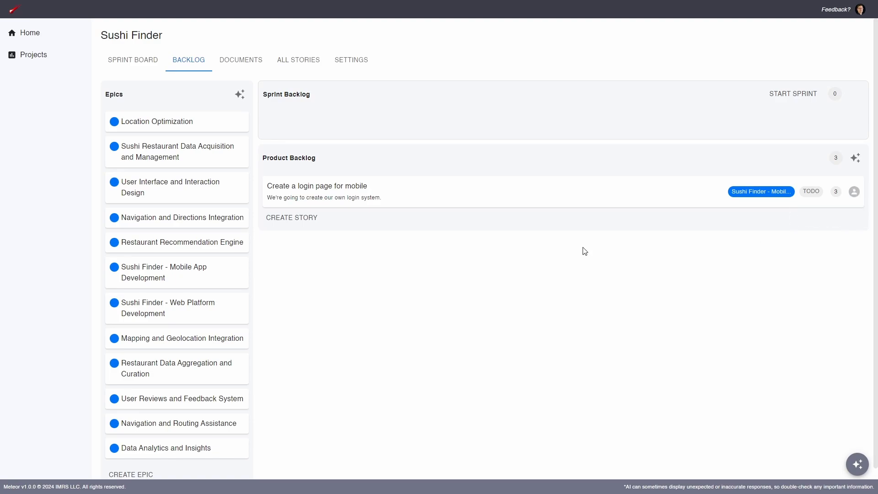
# Delete the login page story from the product backlog
pyautogui.click(414, 190)
pyautogui.click(852, 317)
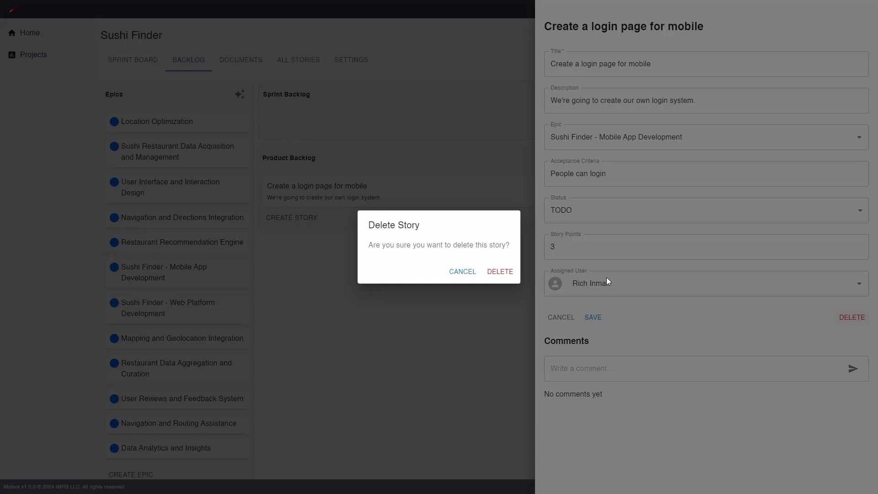
pyautogui.click(510, 275)
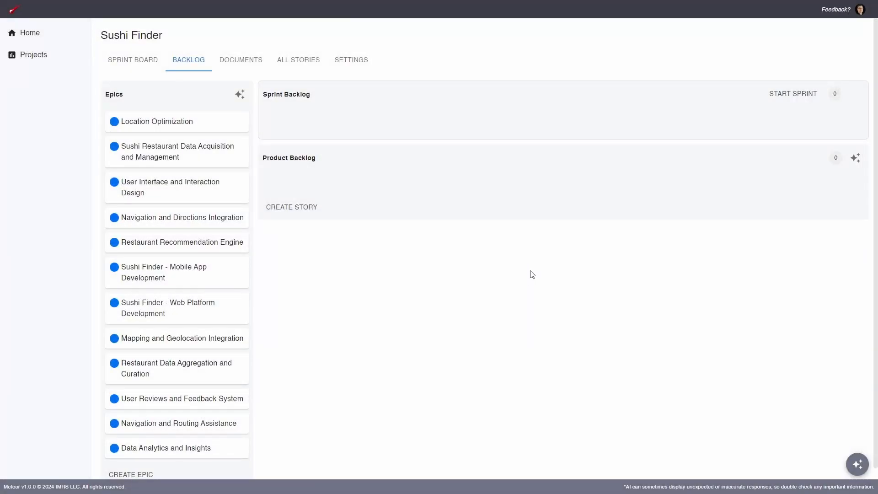
# Generate product backlog stories with the AI assistant and review the proposed stories
pyautogui.click(861, 163)
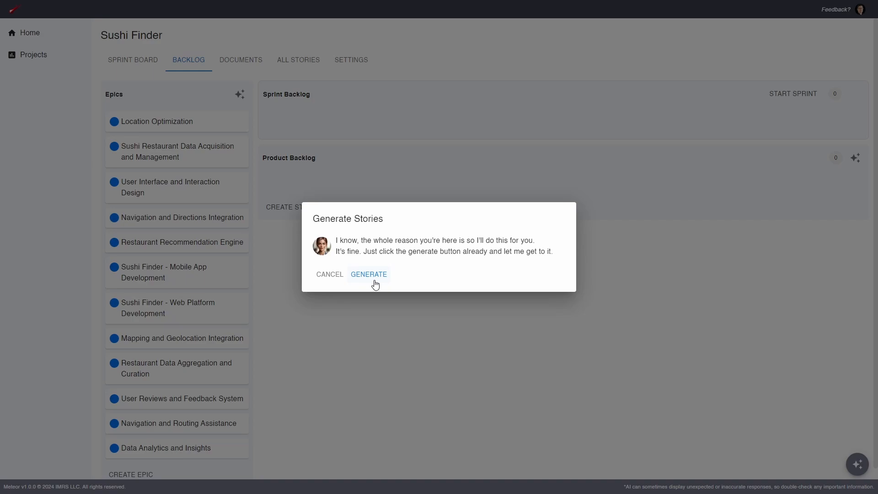
pyautogui.click(369, 275)
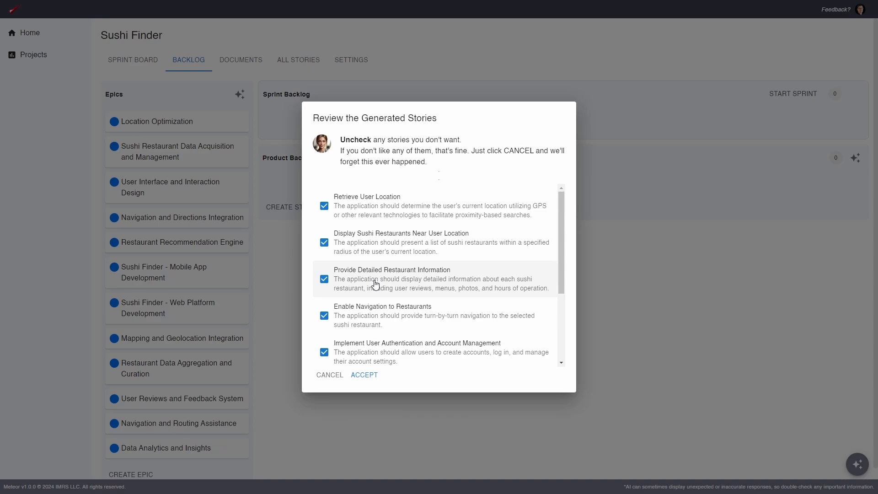
pyautogui.scroll(-3, 375, 284)
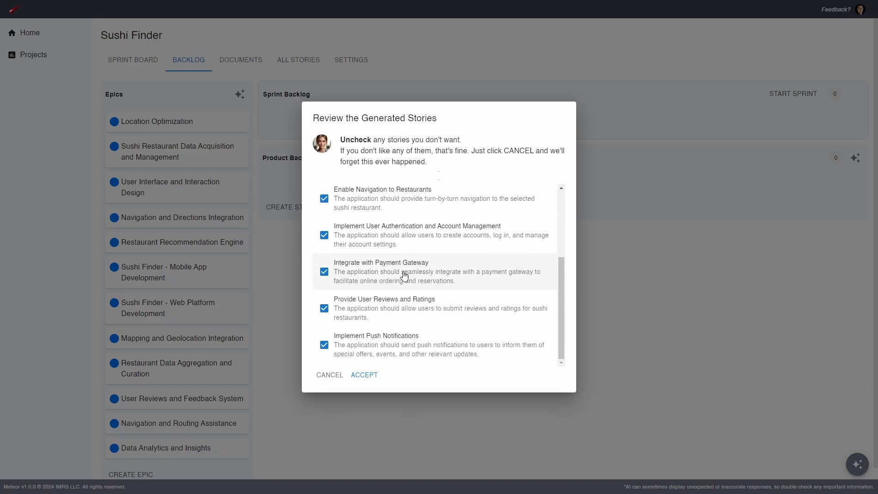
pyautogui.scroll(3, 403, 275)
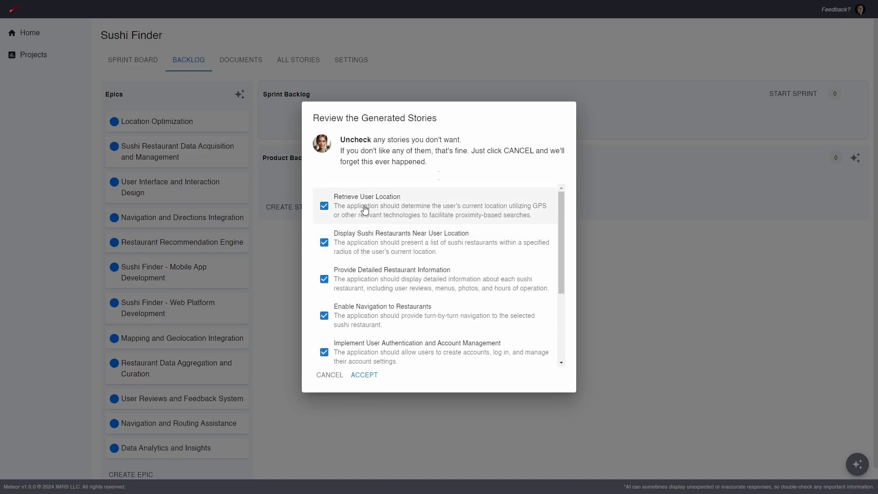
pyautogui.scroll(-2, 386, 212)
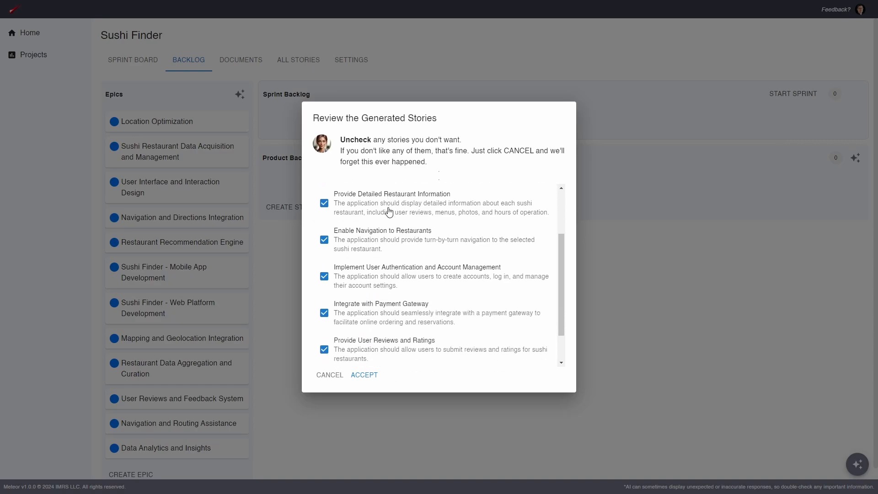
pyautogui.scroll(1, 353, 219)
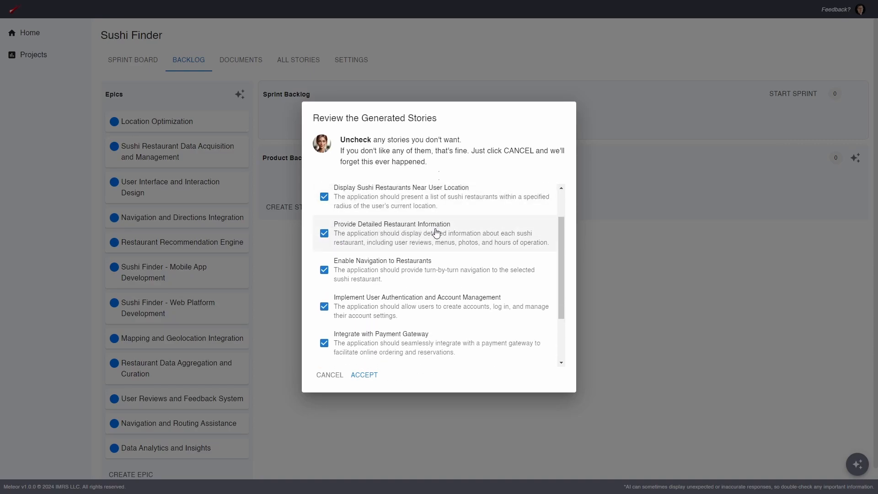
pyautogui.scroll(-2, 471, 247)
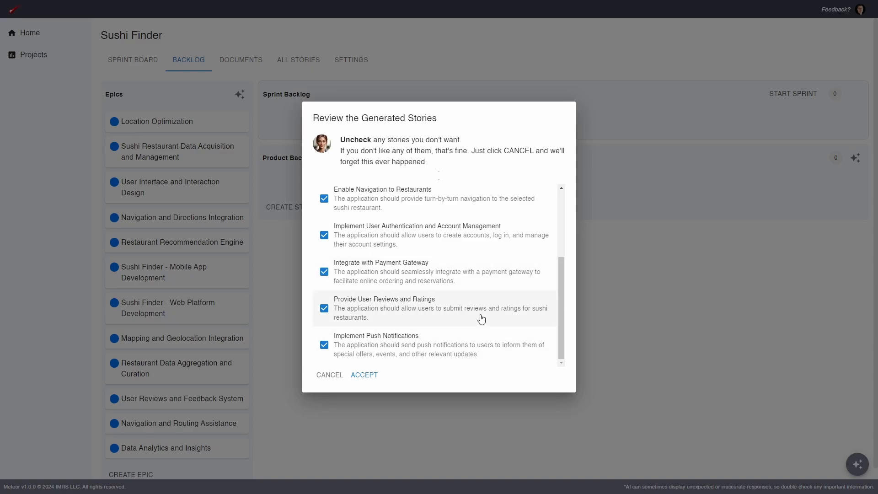
pyautogui.scroll(3, 481, 319)
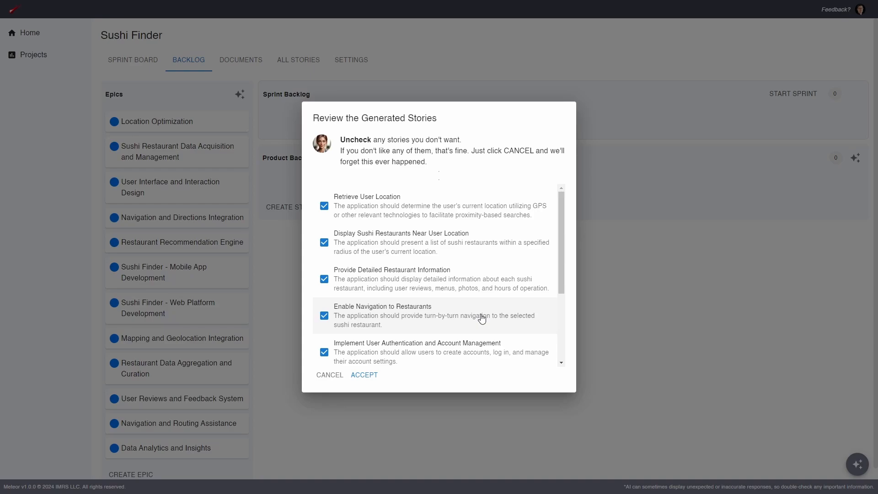
# Uncheck and re-check the Retrieve User Location story
pyautogui.click(324, 206)
pyautogui.scroll(-1, 374, 248)
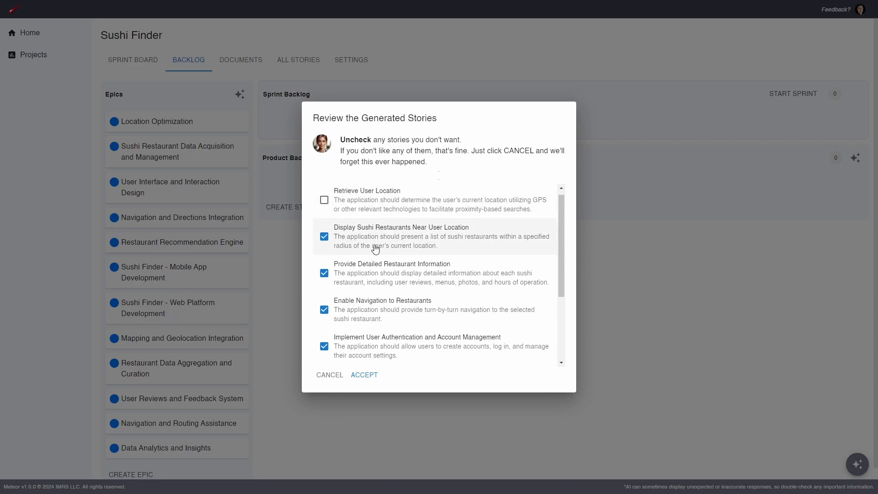
pyautogui.scroll(1, 375, 248)
pyautogui.click(324, 206)
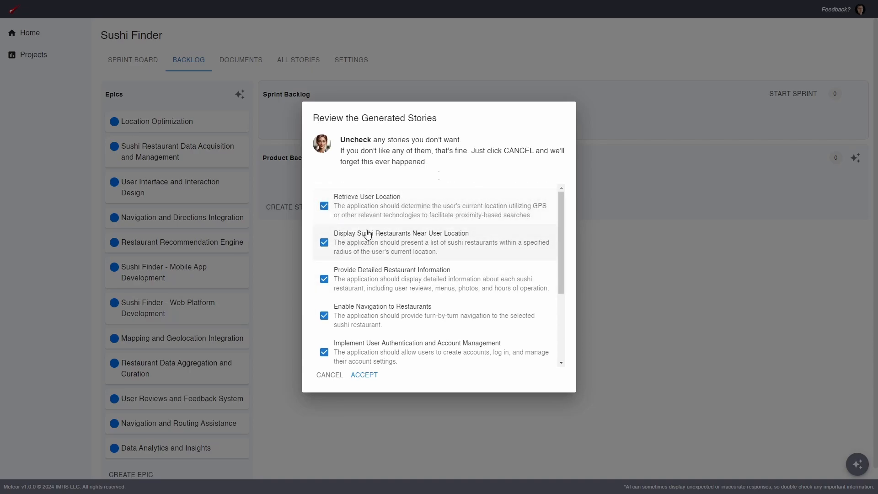
# Uncheck the Integrate with Payment Gateway story and accept the remaining generated stories
pyautogui.scroll(-3, 400, 260)
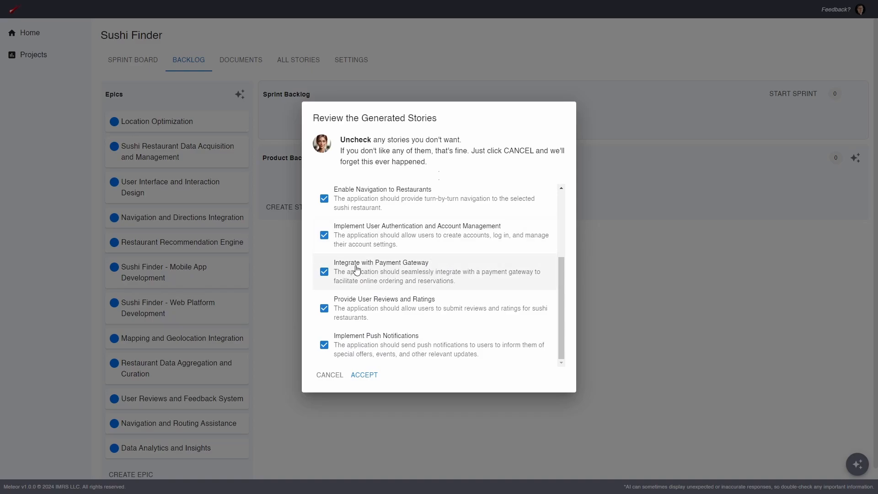
pyautogui.click(325, 274)
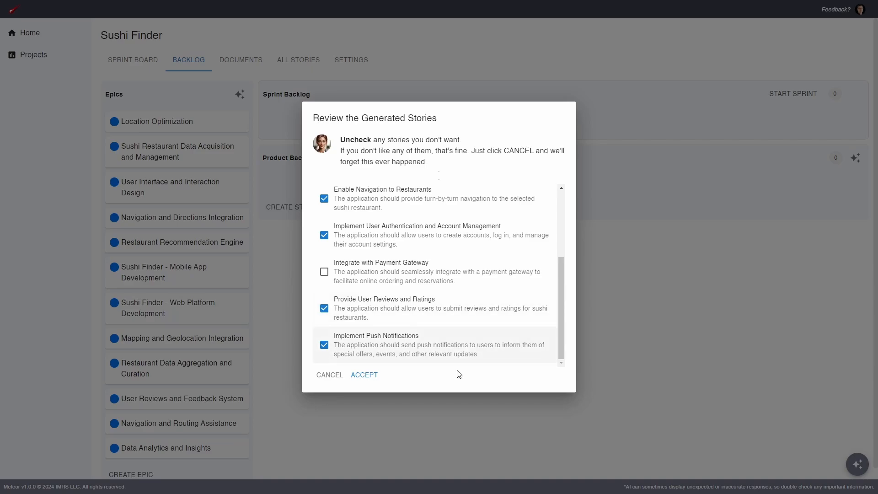
pyautogui.click(373, 380)
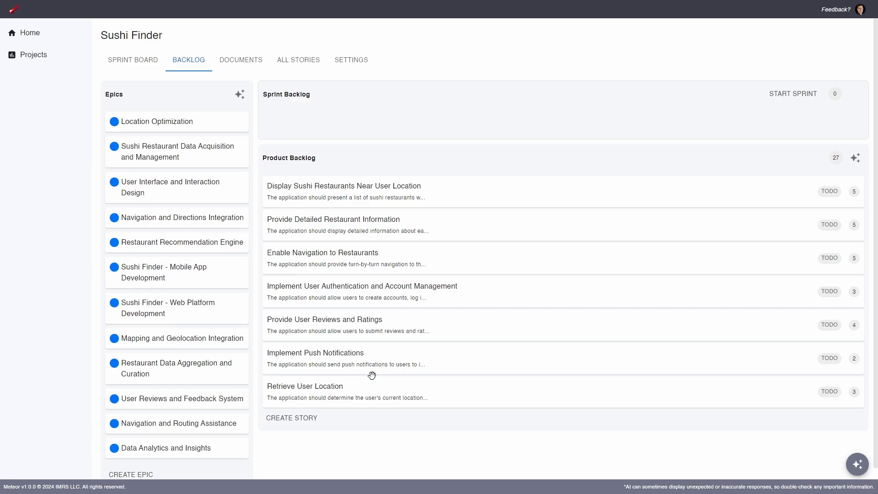
# Assign the Display Sushi Restaurants Near User Location story to the Mapping and Geolocation Integration epic and save
pyautogui.click(463, 189)
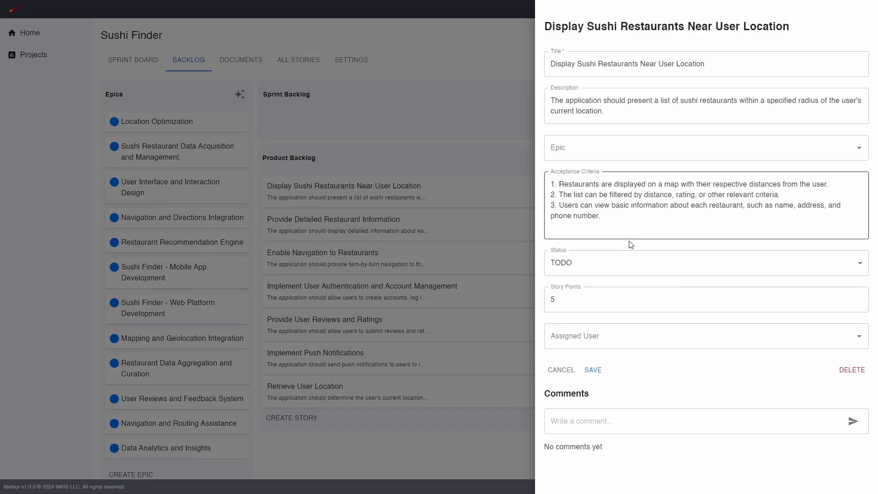
pyautogui.click(639, 146)
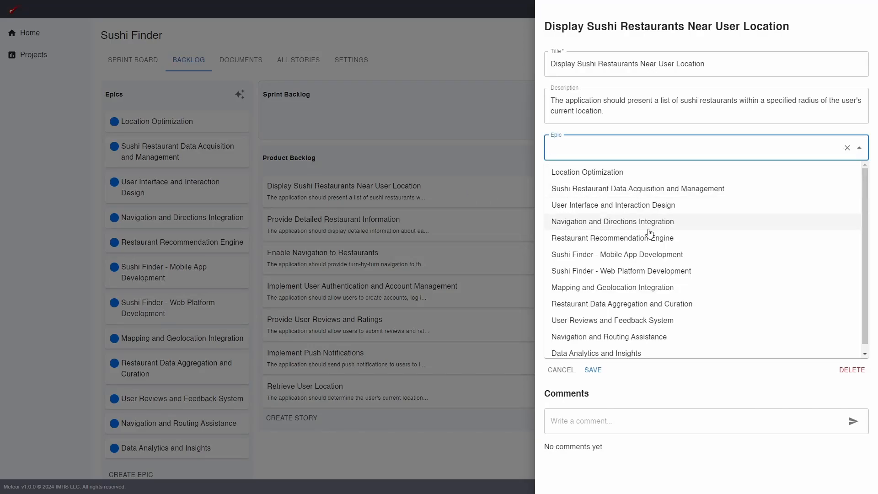
pyautogui.click(704, 289)
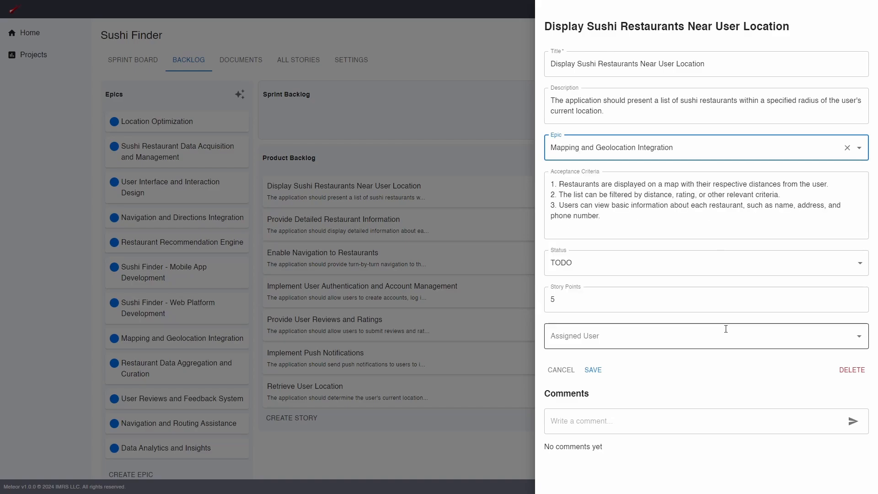
pyautogui.click(603, 377)
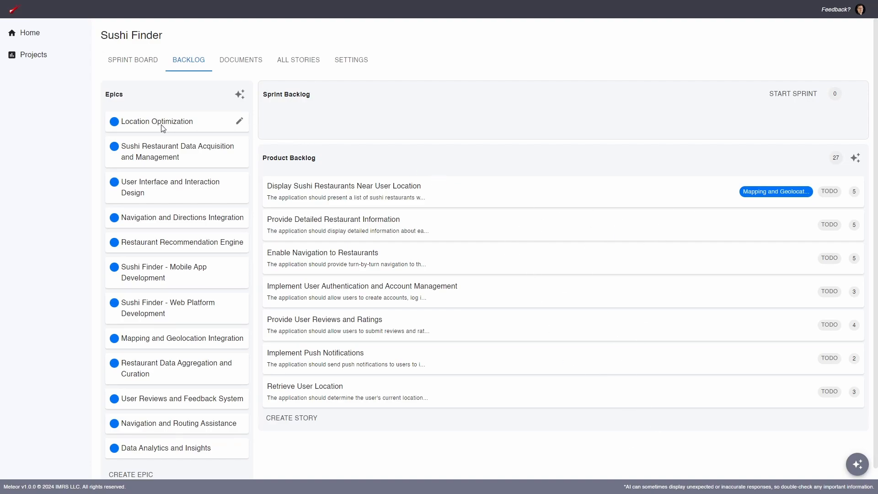
# Filter the backlog by the User Interface and Interaction Design epic
pyautogui.click(169, 191)
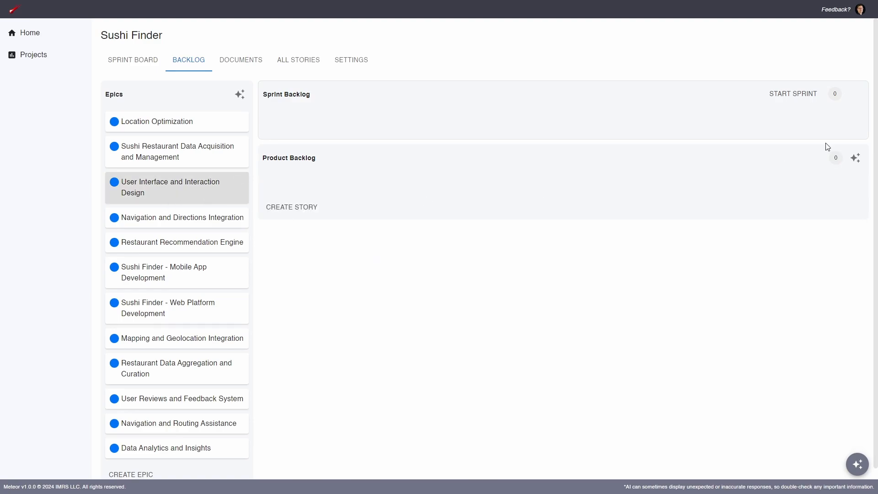
# Generate AI stories for the User Interface and Interaction Design epic and accept all the generated stories
pyautogui.click(855, 157)
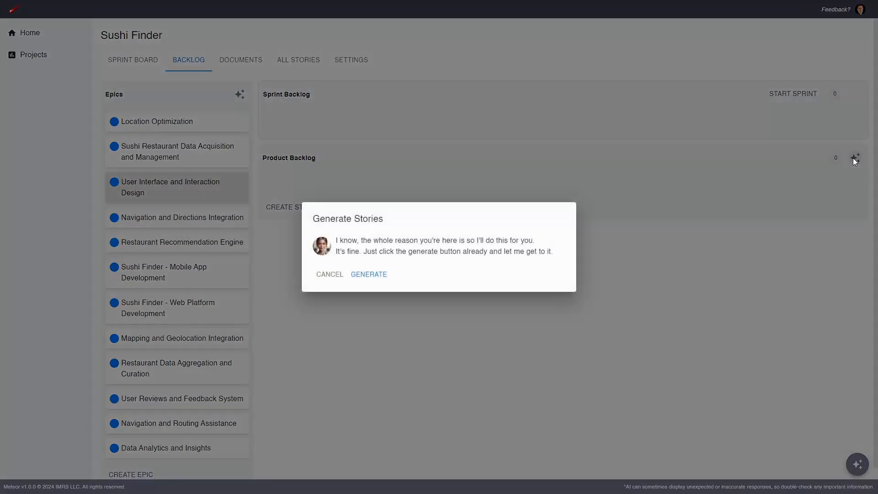
pyautogui.click(379, 275)
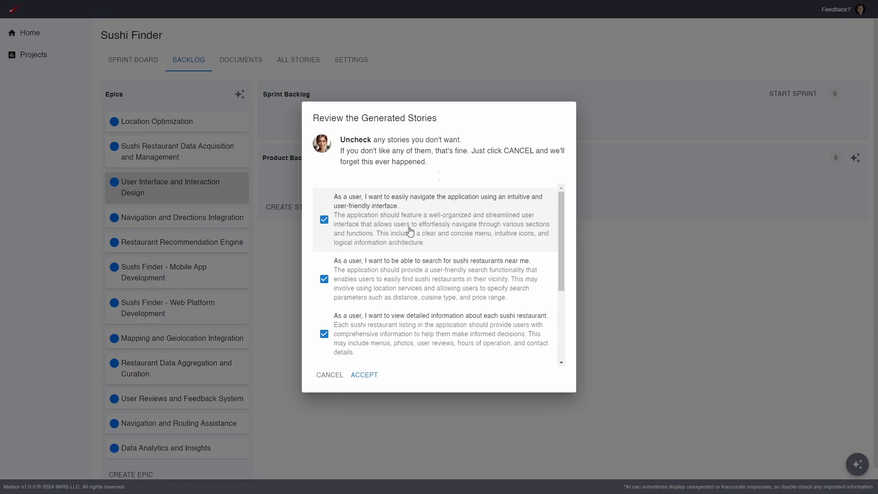
pyautogui.scroll(-2, 407, 220)
pyautogui.scroll(-1, 396, 237)
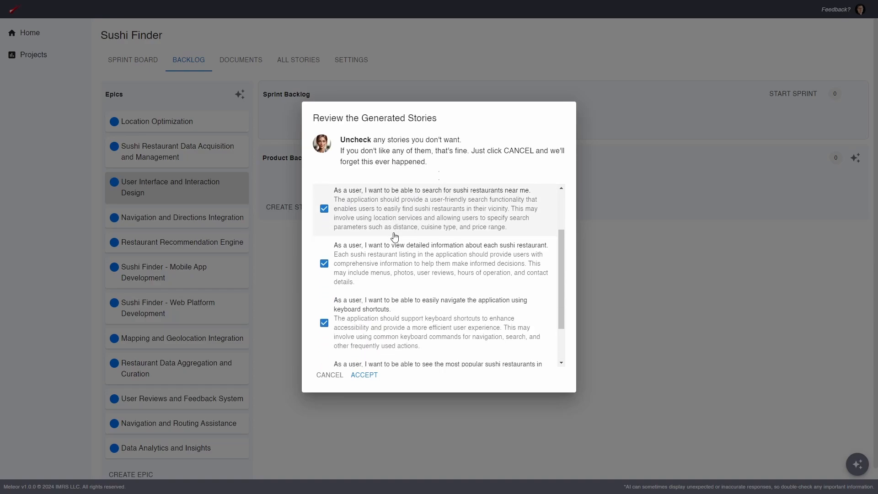
pyautogui.scroll(-1, 395, 237)
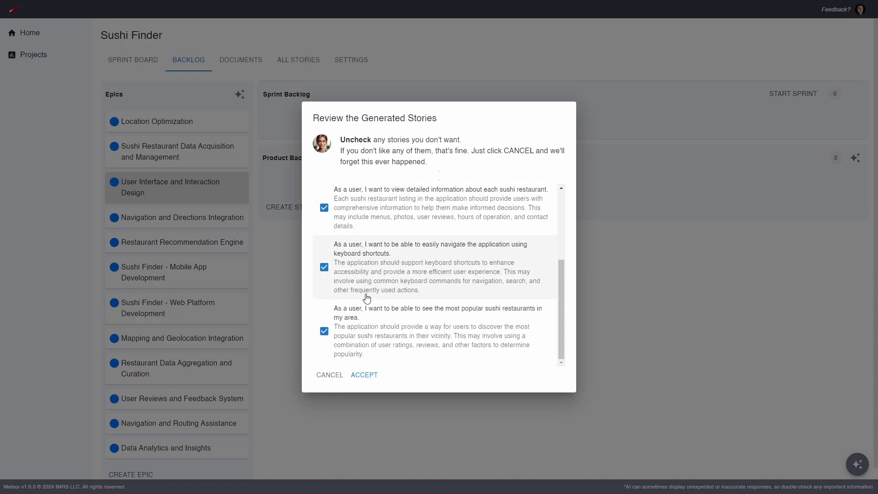
pyautogui.scroll(3, 497, 323)
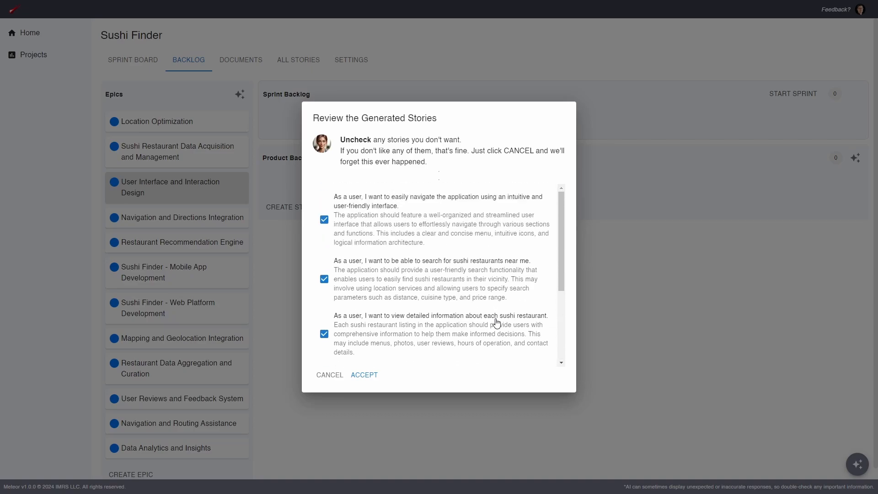
pyautogui.click(372, 380)
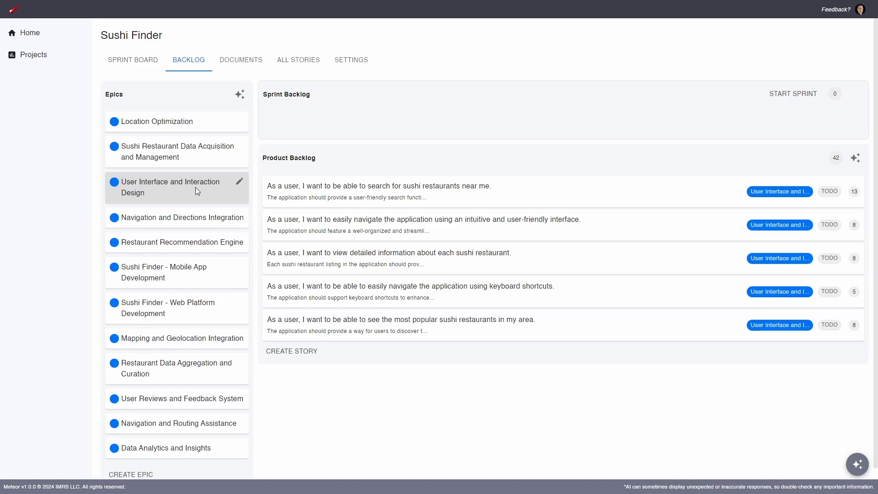
# Inspect the details of the story about searching for sushi restaurants near me, then clear the epic filter
pyautogui.click(717, 194)
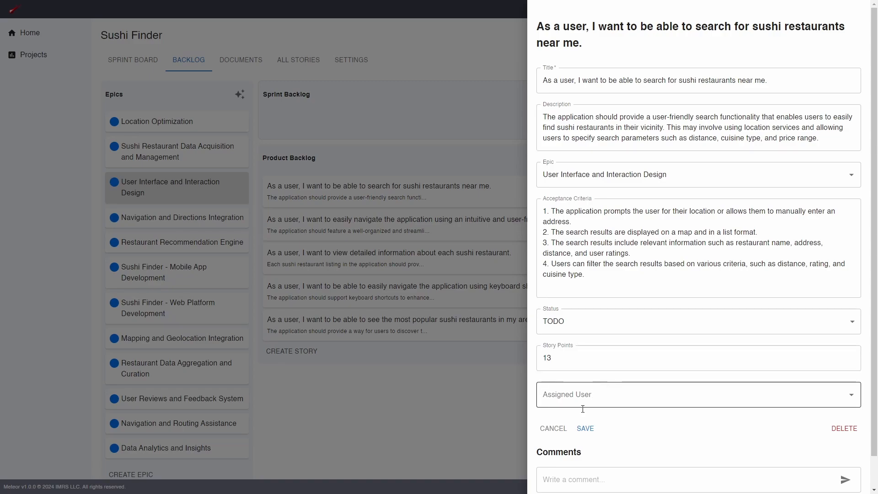
pyautogui.click(559, 427)
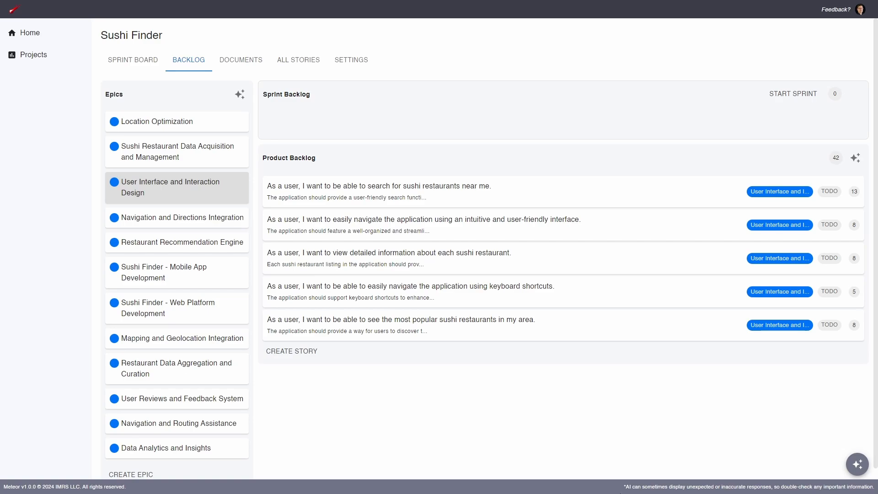
pyautogui.click(196, 187)
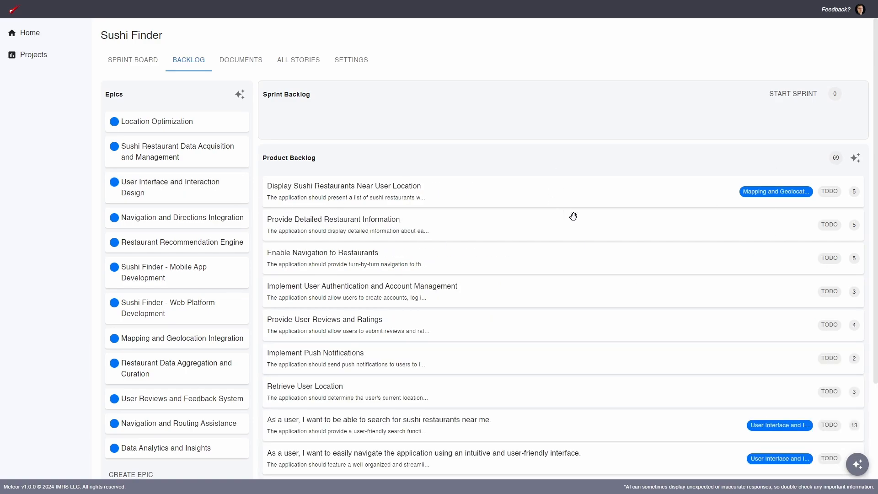
# Open the Display Sushi Restaurants Near User Location story to review its details and close it without changes
pyautogui.scroll(-3, 573, 216)
pyautogui.scroll(3, 620, 244)
pyautogui.click(672, 200)
pyautogui.click(606, 217)
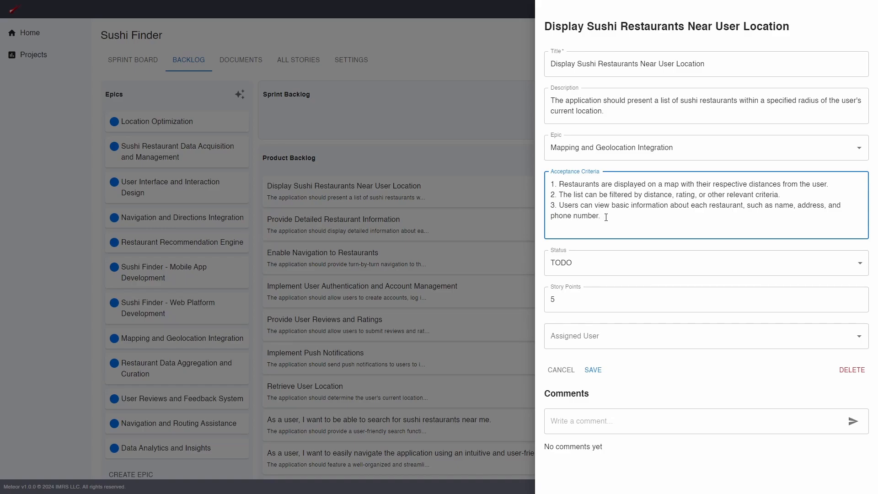
pyautogui.click(553, 371)
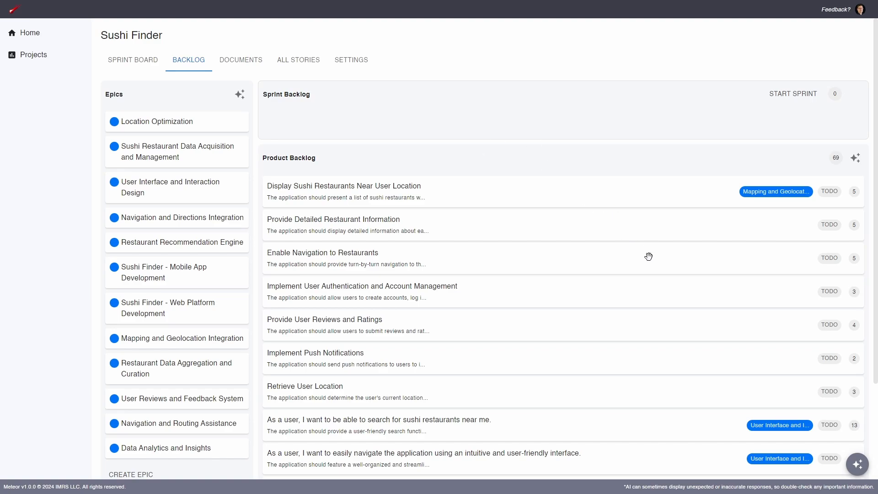
# Filter the backlog by the User Interface and Interaction Design epic again
pyautogui.scroll(-3, 640, 251)
pyautogui.scroll(2, 633, 246)
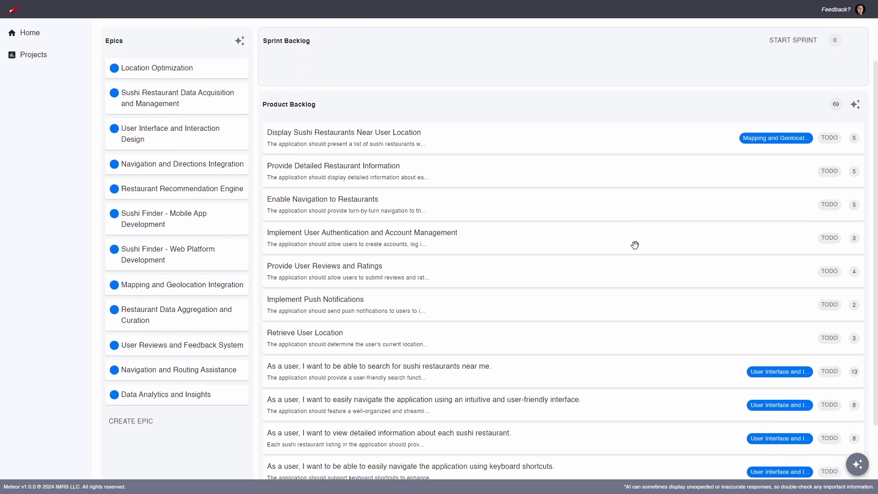
pyautogui.scroll(-2, 579, 210)
pyautogui.scroll(3, 774, 309)
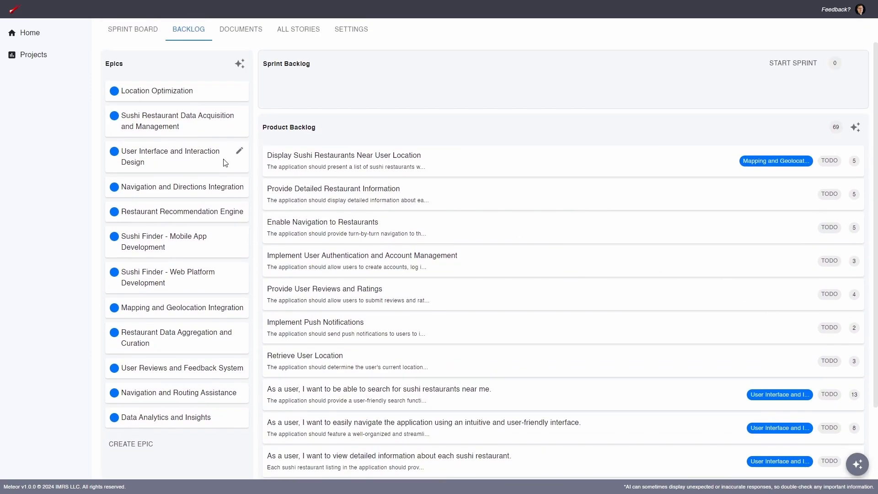
pyautogui.click(195, 166)
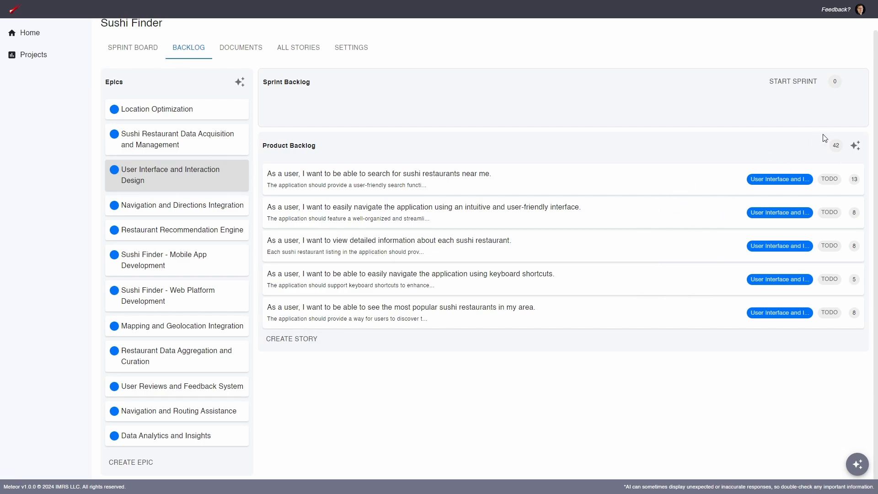
# Generate more stories for the epic, uncheck the story about viewing a sushi restaurant's menu, and accept the rest
pyautogui.click(855, 145)
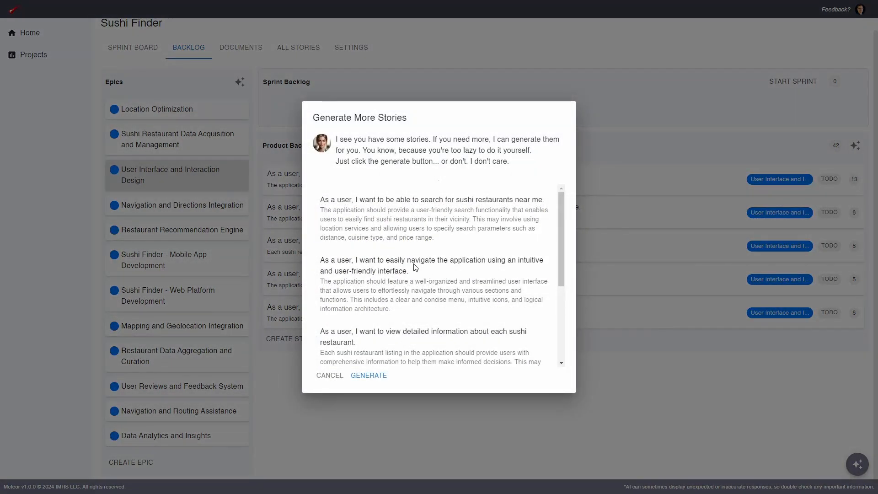
pyautogui.scroll(-2, 384, 237)
pyautogui.scroll(-2, 398, 274)
pyautogui.scroll(4, 410, 296)
pyautogui.scroll(-3, 403, 262)
pyautogui.scroll(3, 403, 263)
pyautogui.click(370, 376)
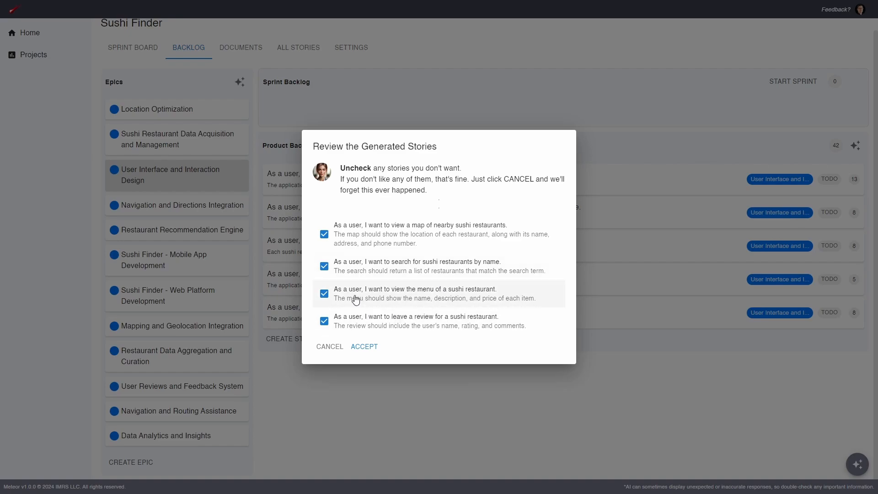
pyautogui.click(324, 295)
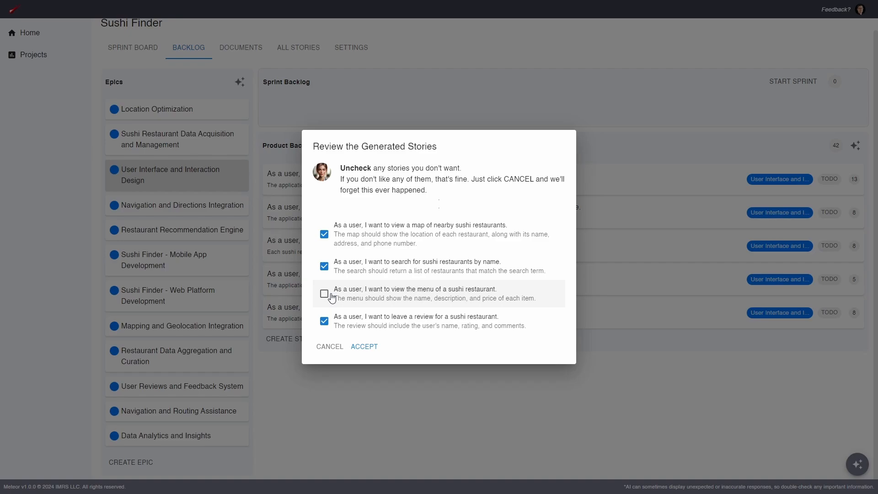
pyautogui.click(370, 349)
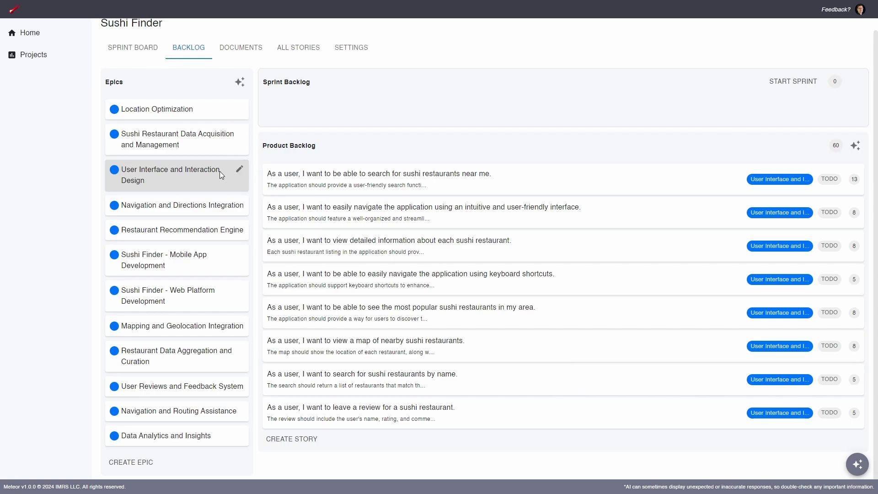
# Clear the epic filter and scroll through the full product backlog
pyautogui.click(210, 181)
pyautogui.scroll(-3, 548, 248)
pyautogui.scroll(-3, 548, 248)
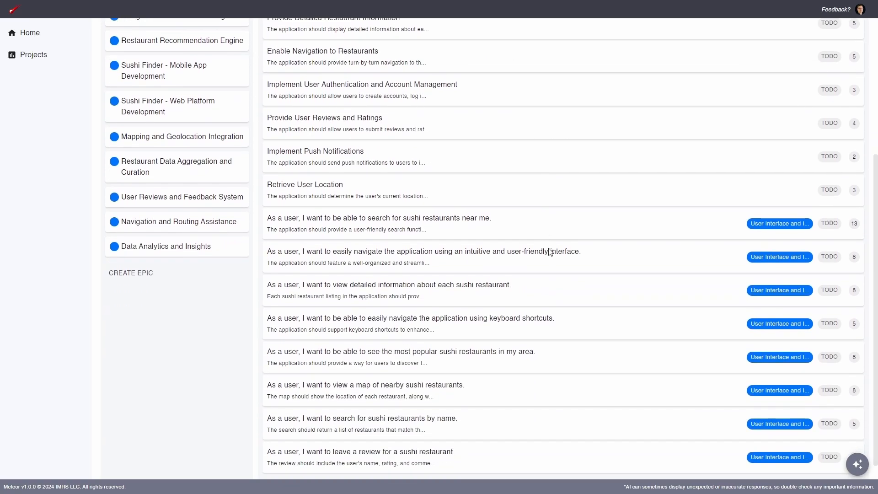
pyautogui.scroll(6, 554, 247)
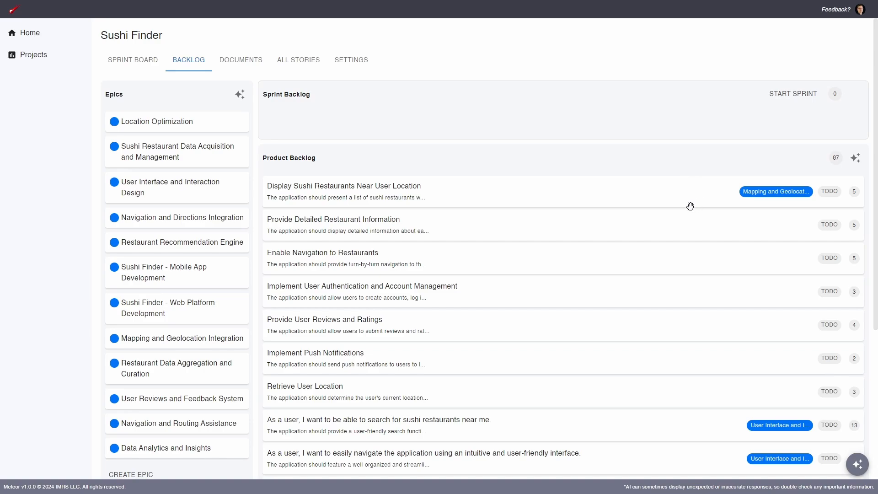
pyautogui.scroll(-2, 690, 204)
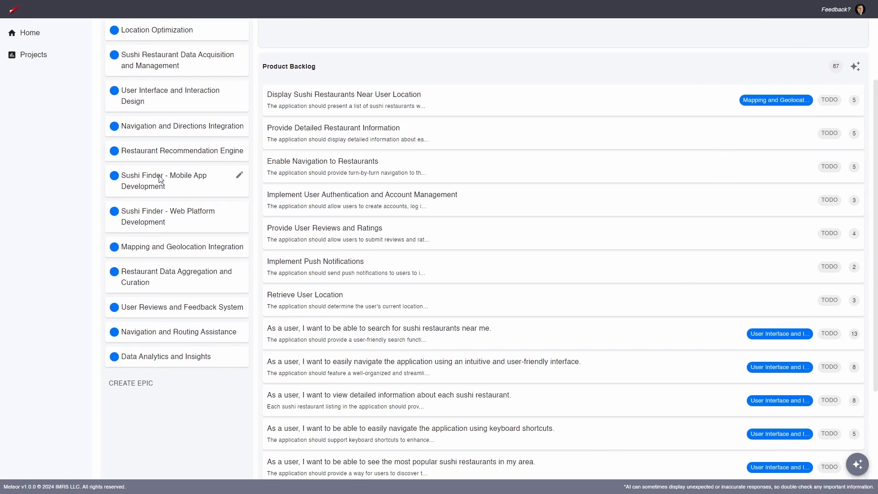
pyautogui.scroll(2, 163, 180)
pyautogui.scroll(-2, 722, 104)
# Change the User Interface and Interaction Design epic's color to green
pyautogui.click(114, 91)
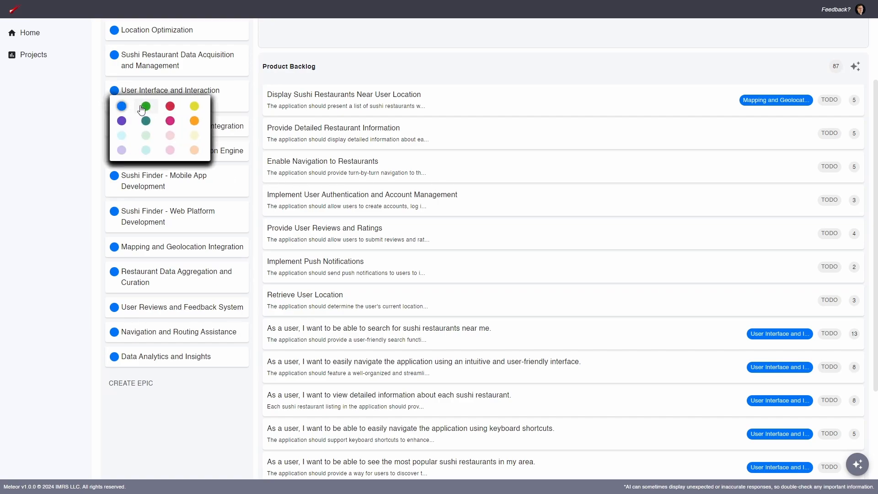
pyautogui.click(145, 106)
pyautogui.scroll(-3, 684, 368)
pyautogui.scroll(5, 683, 366)
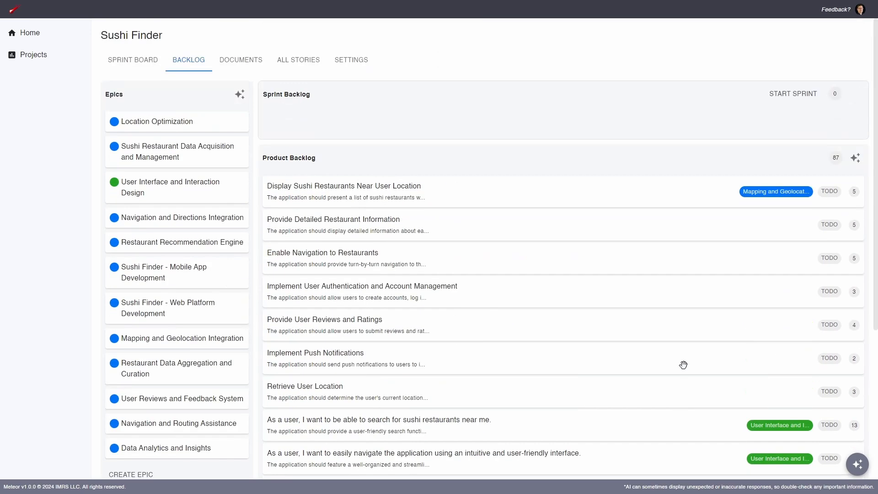
pyautogui.scroll(-2, 636, 221)
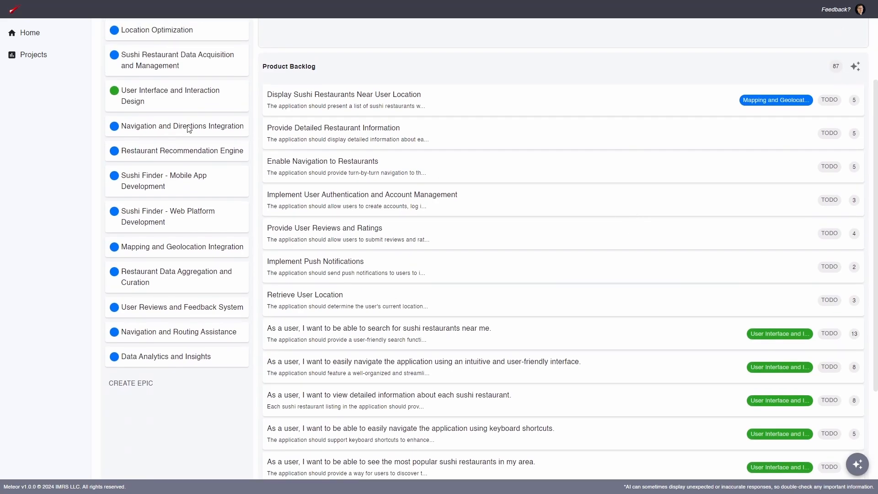
pyautogui.click(114, 91)
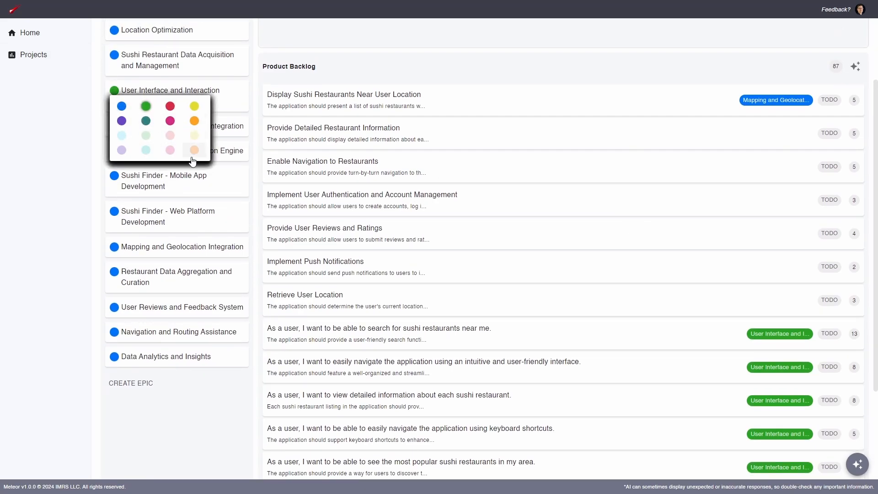
pyautogui.click(213, 424)
pyautogui.scroll(2, 497, 141)
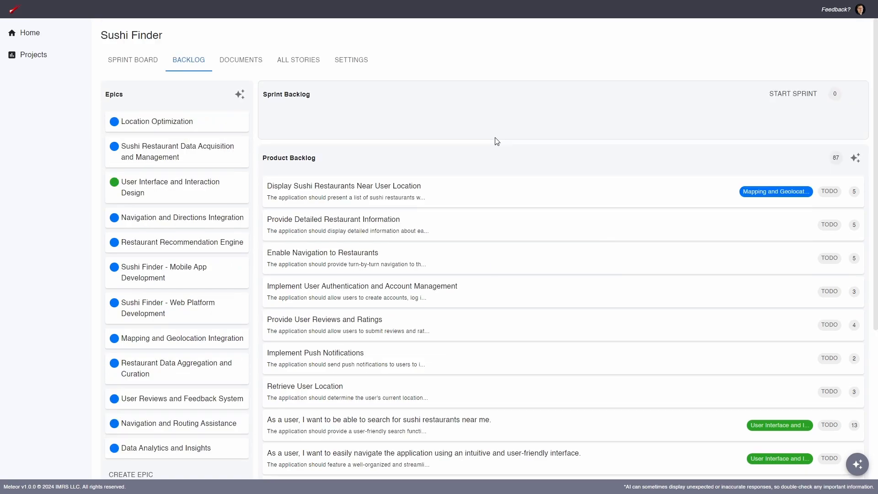
# Add the comment "This is a great story!" to the Display Sushi Restaurants Near User Location story
pyautogui.click(496, 201)
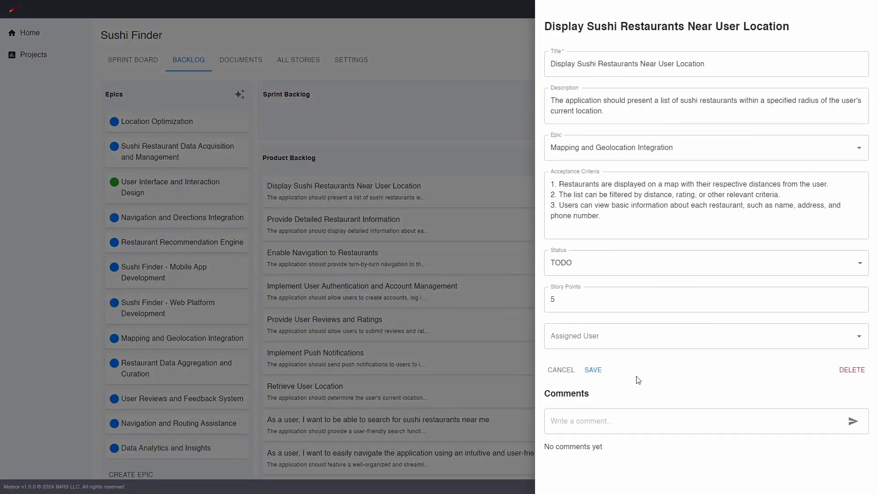
pyautogui.click(622, 416)
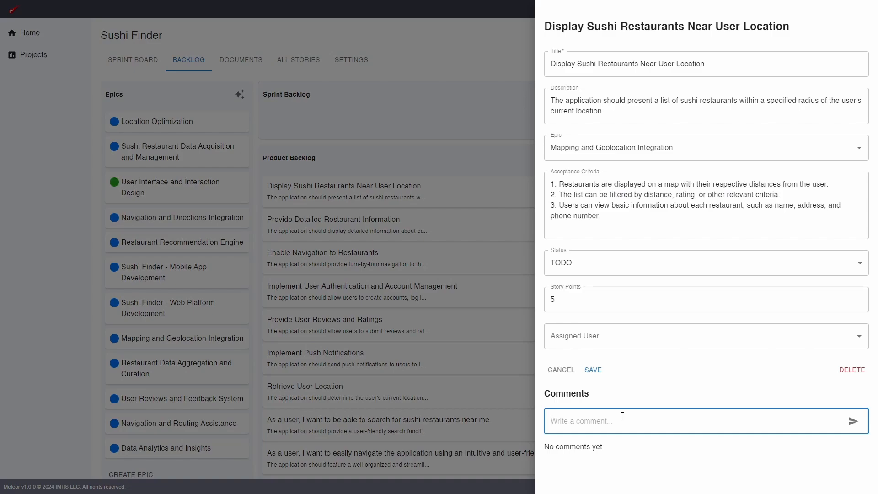
pyautogui.write('This is a gr')
pyautogui.write('et')
pyautogui.write('at story!')
pyautogui.press('Return')
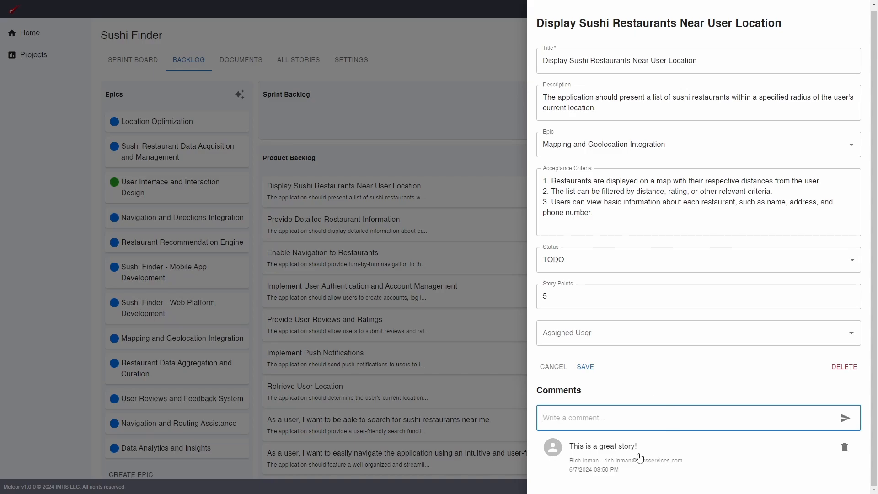
# Edit the comment to read "This is 100% a great story!" and save it
pyautogui.click(633, 448)
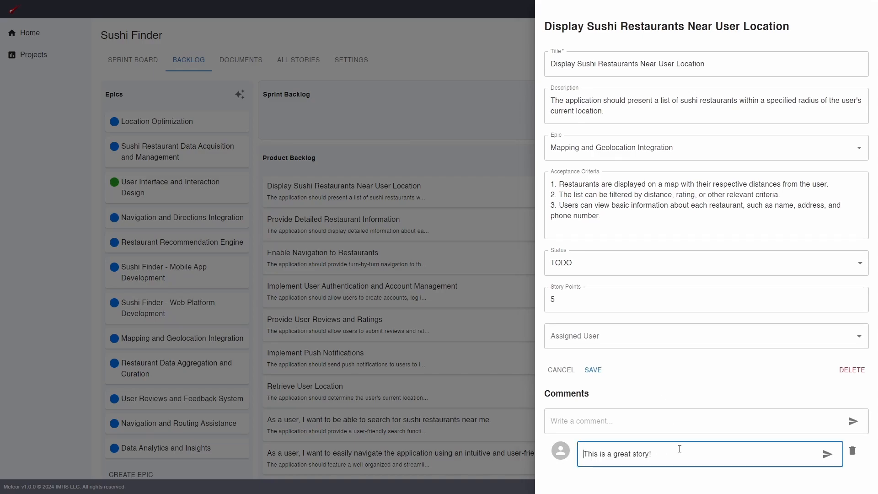
pyautogui.press('Return')
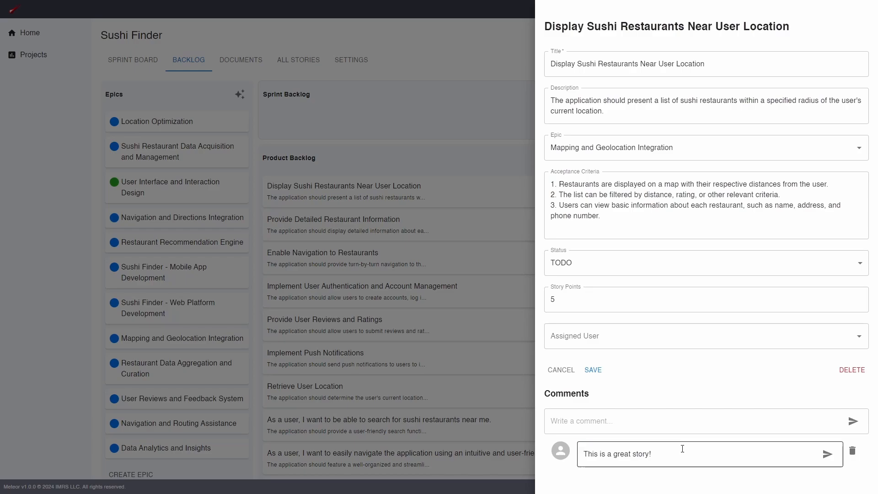
pyautogui.click(682, 453)
pyautogui.click(633, 454)
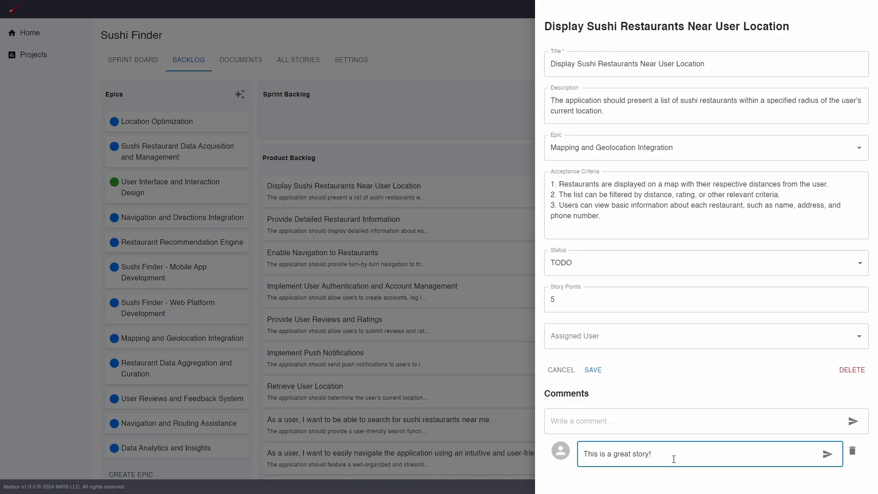
pyautogui.write('100 %')
pyautogui.press('BackSpace')
pyautogui.click(828, 455)
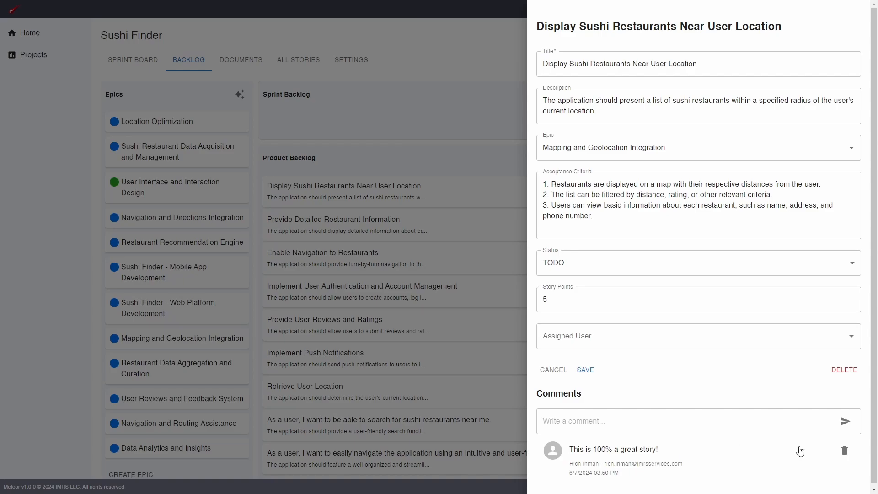
# Delete the comment, then delete the Display Sushi Restaurants Near User Location story
pyautogui.click(846, 450)
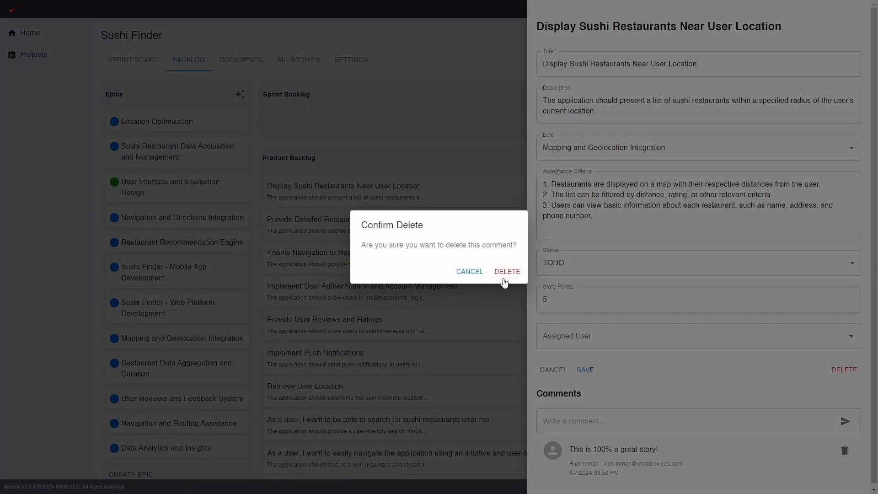
pyautogui.click(504, 273)
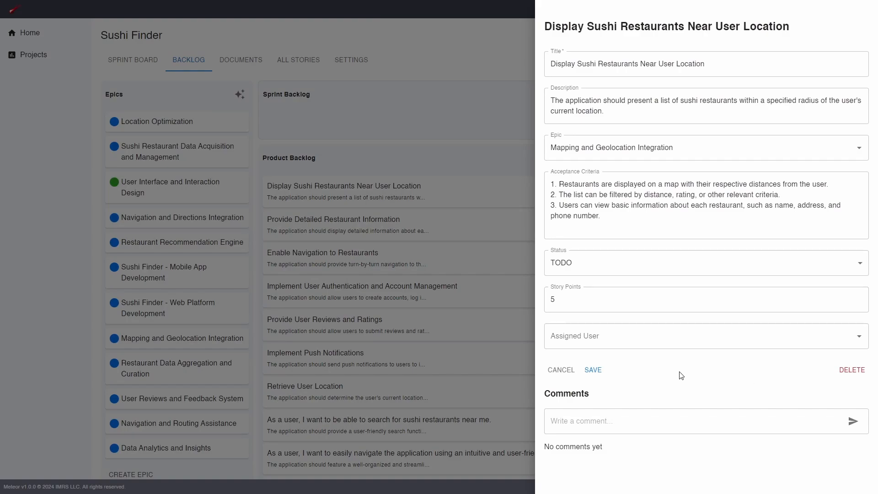
pyautogui.click(850, 371)
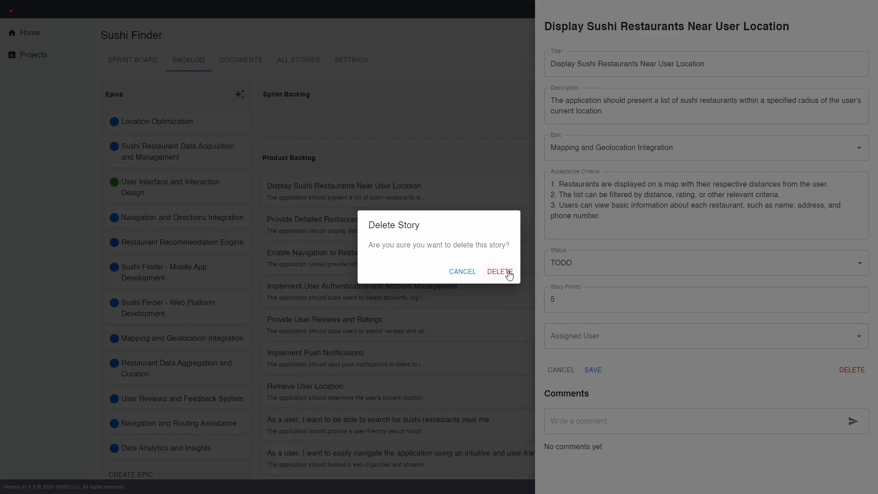
pyautogui.click(500, 272)
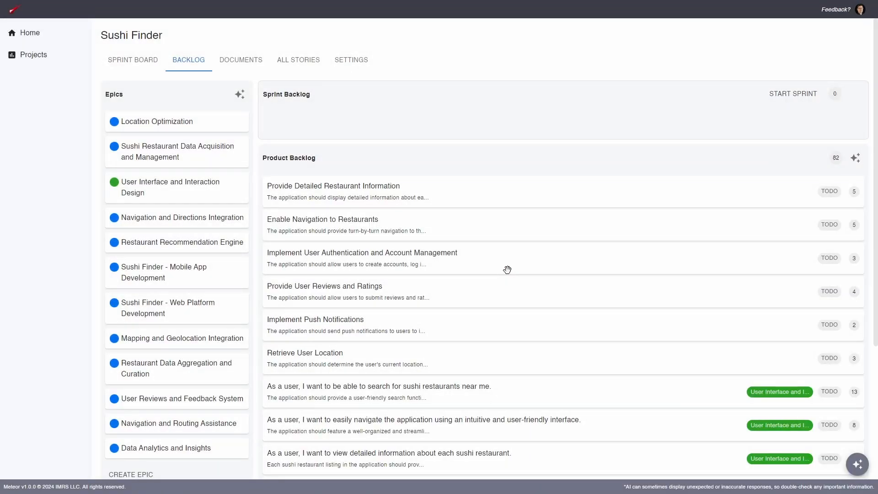